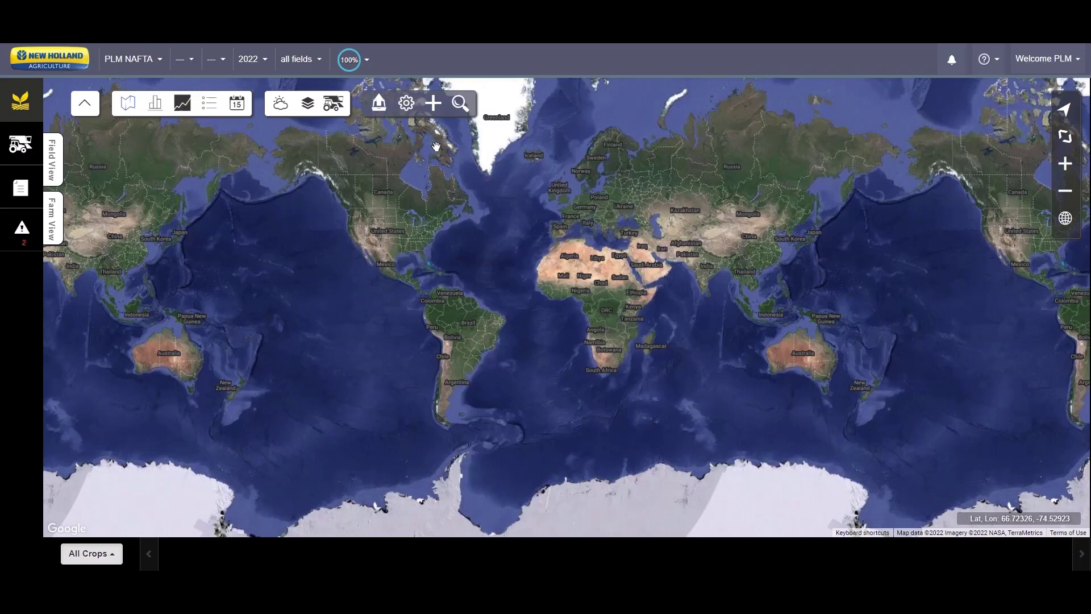
Open the CaseIH/New Holland/Steyr (CN1) upload form from the Add menu's Upload Data options
click(434, 106)
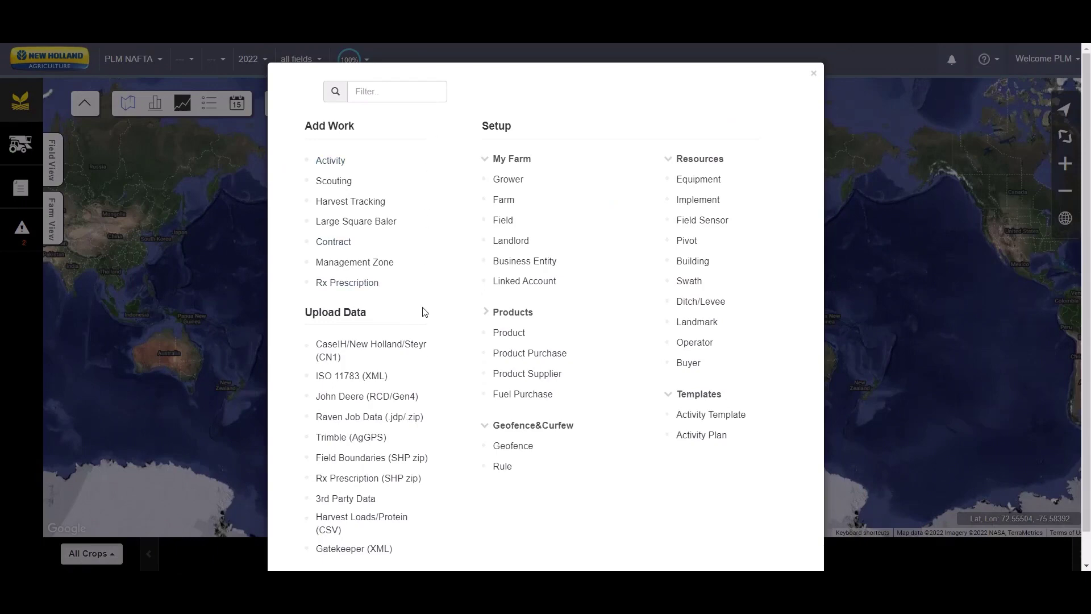
click(419, 349)
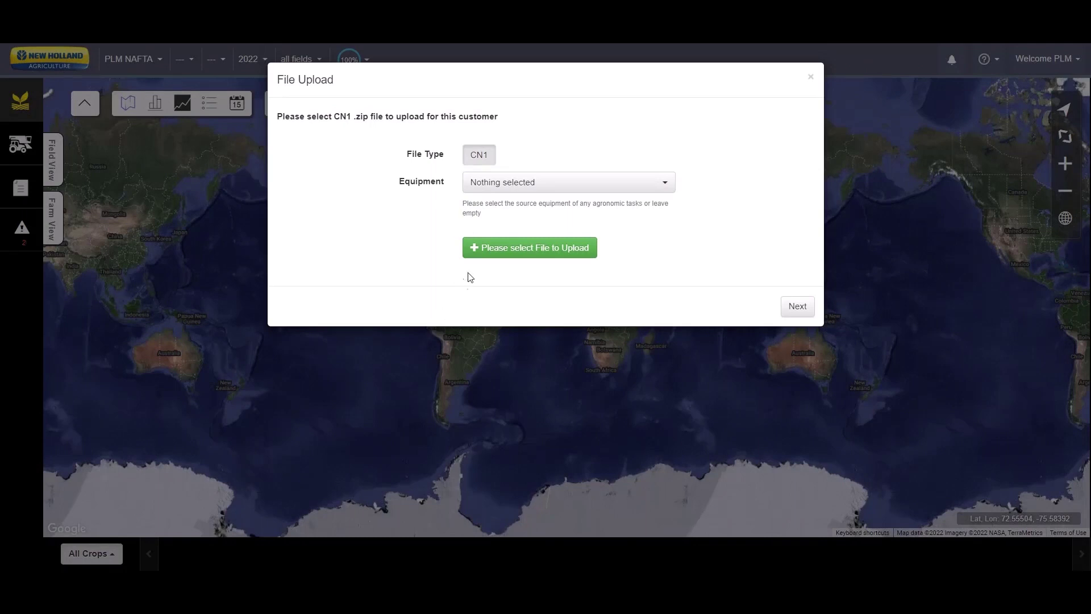
Upload 200502U0cn1.zip from the Desktop as the CN1 file
click(491, 248)
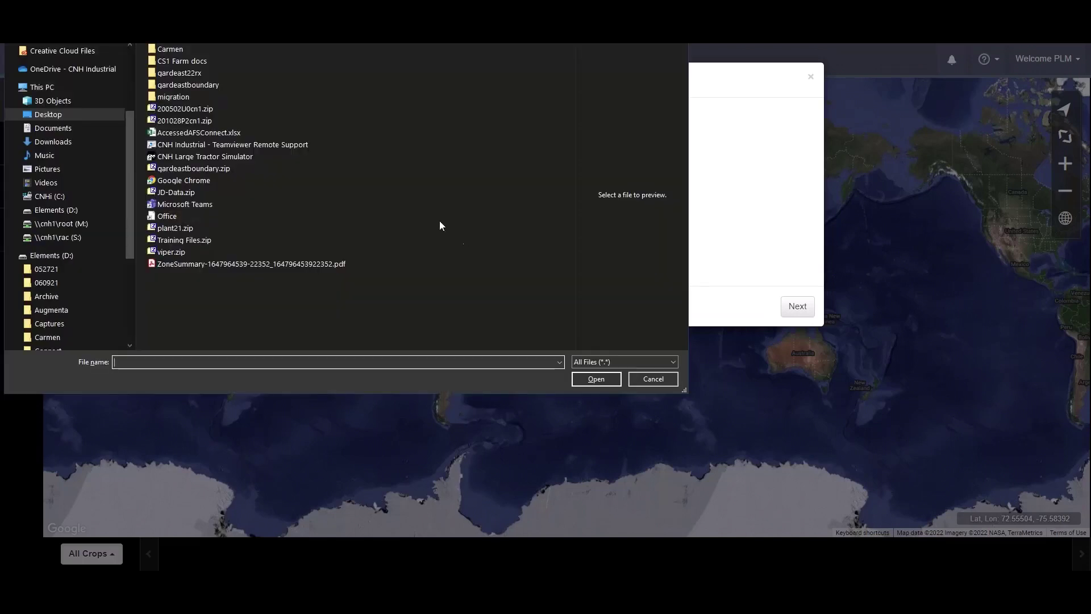
click(226, 111)
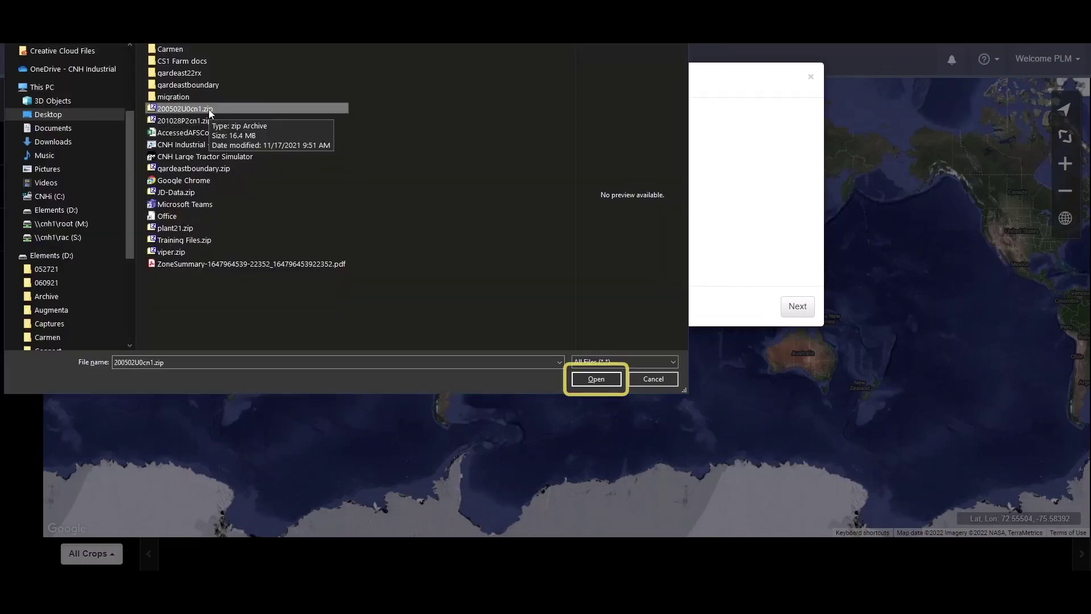
key(Return)
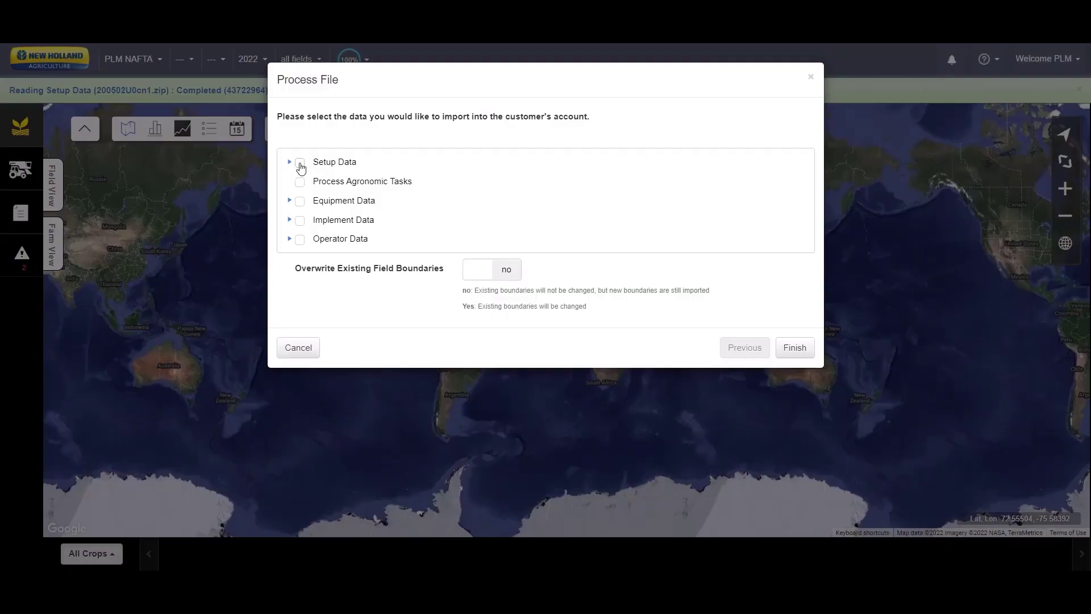
Import grower Carmen only, excluding Dean and WAYNE, with agronomic tasks, equipment, implement and operator data
click(299, 162)
click(290, 163)
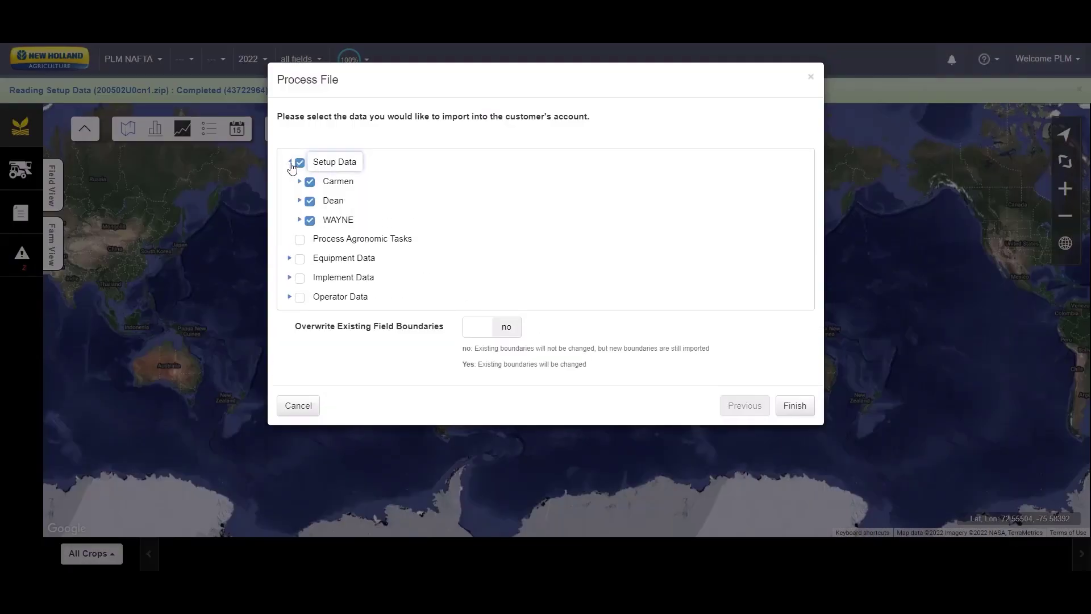
click(309, 201)
click(310, 220)
click(299, 238)
click(299, 258)
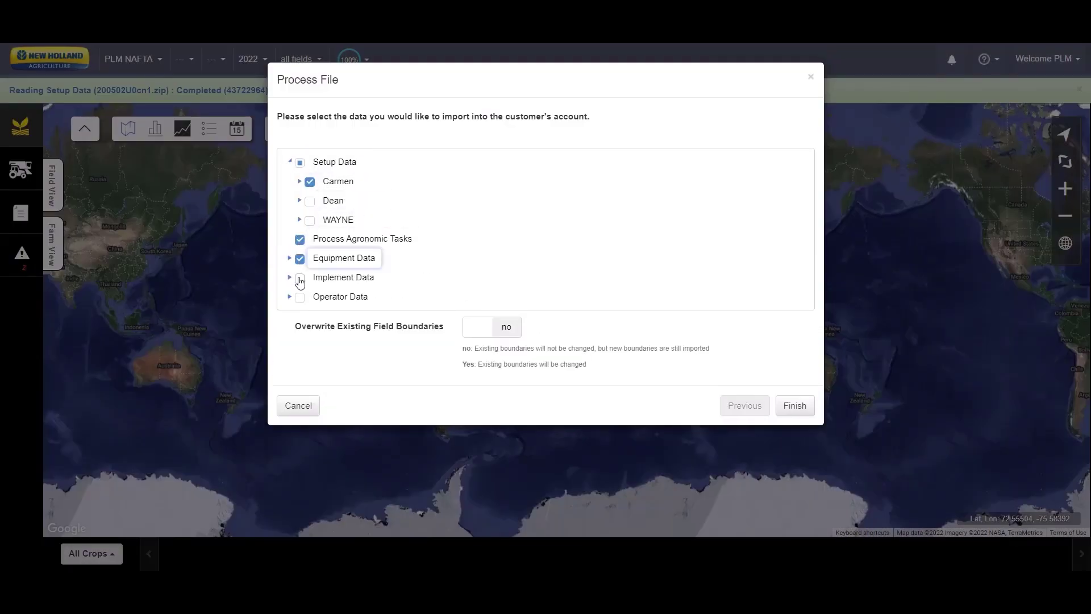
click(299, 278)
click(299, 297)
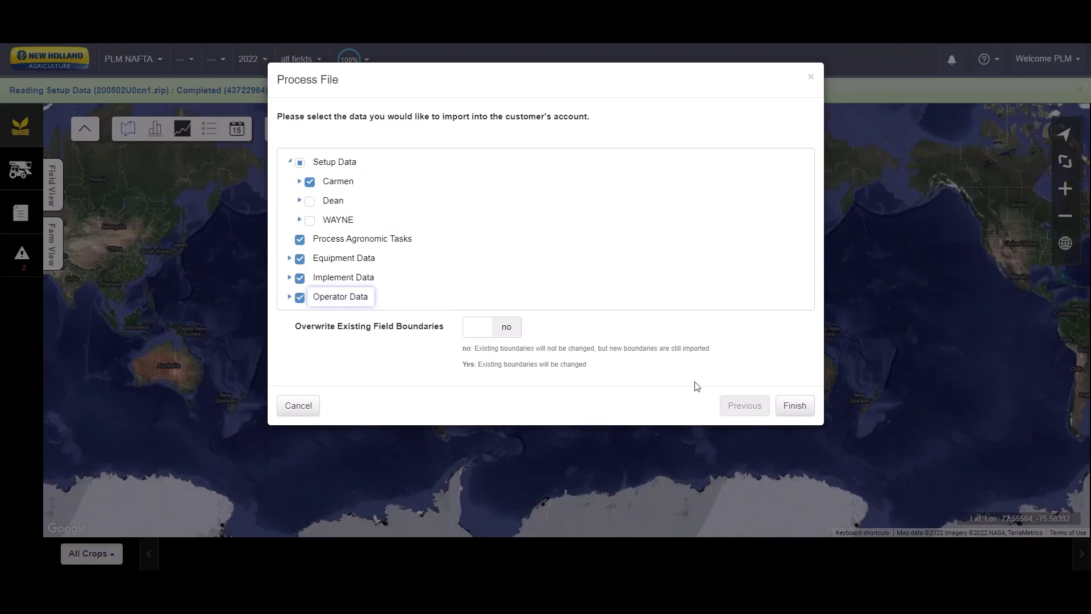
click(794, 412)
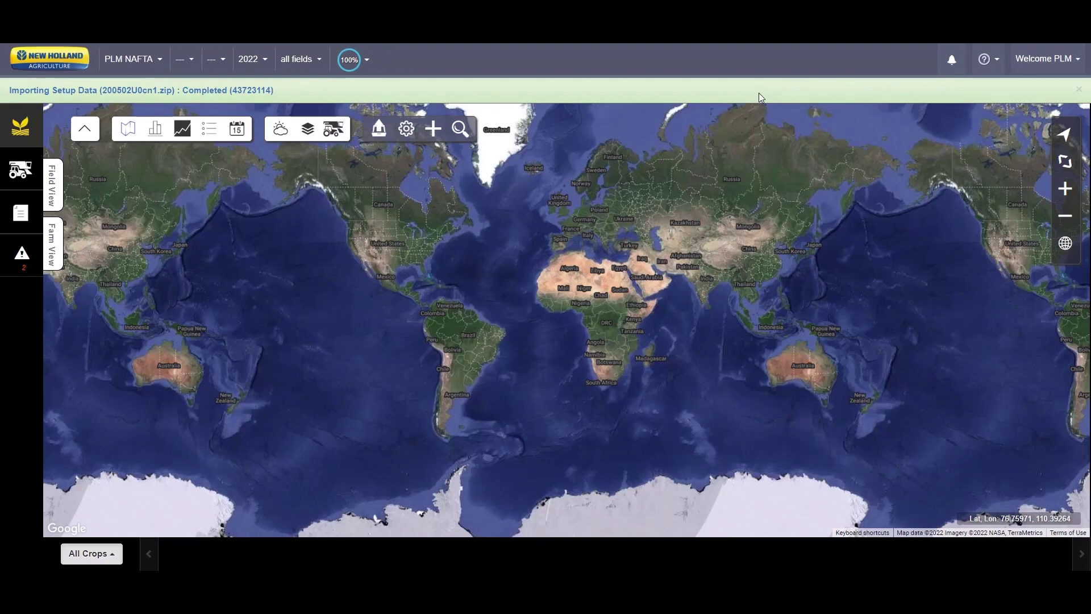
Choose Carmen from the header's Select Grower drop-down
click(191, 62)
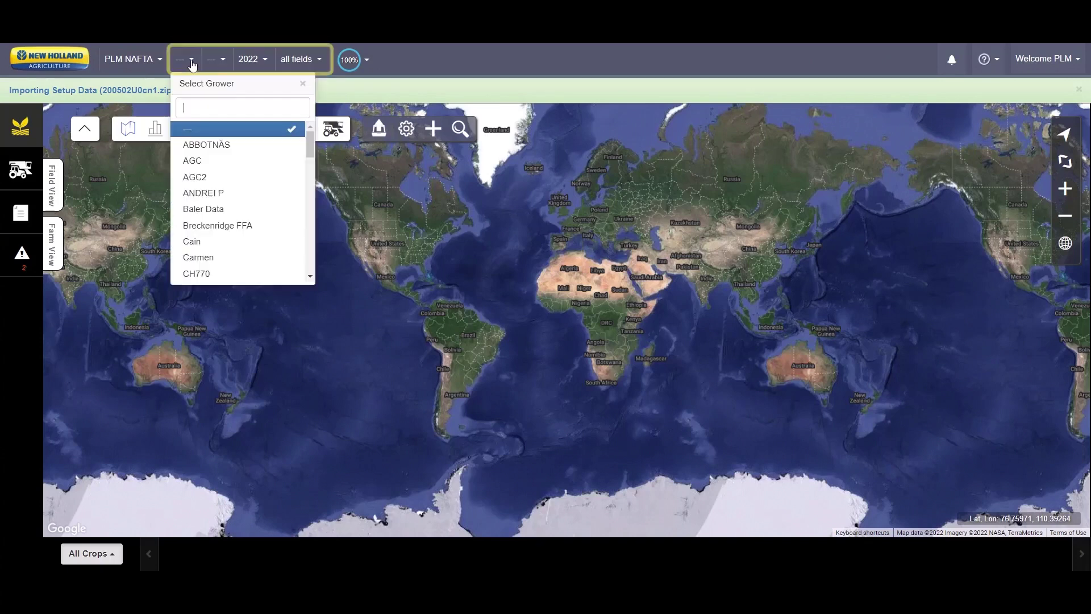
click(192, 257)
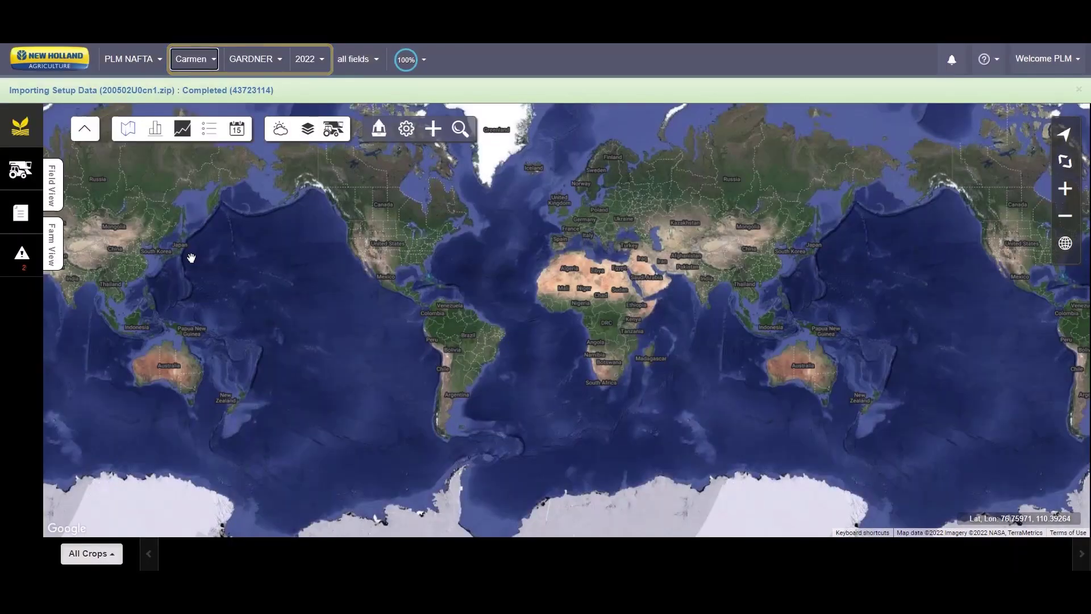